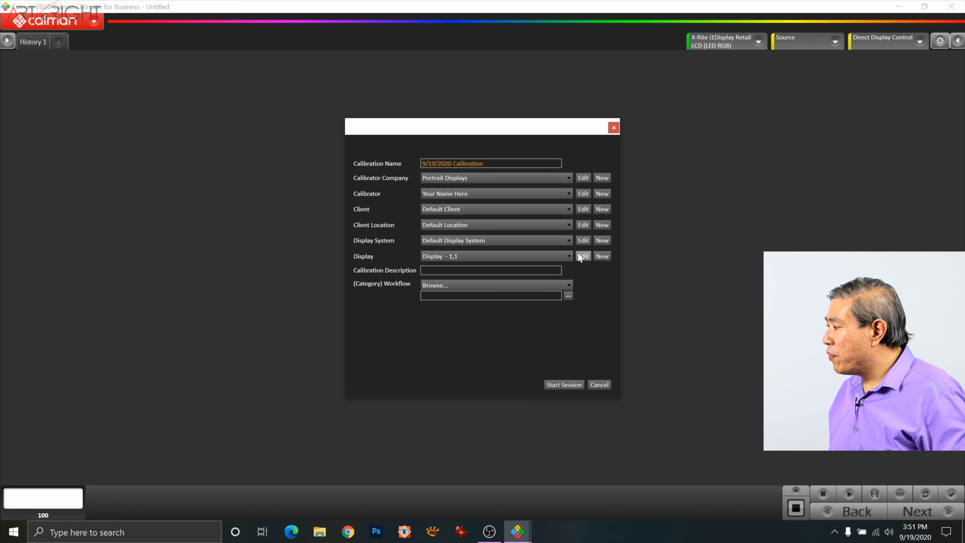
left_click(583, 256)
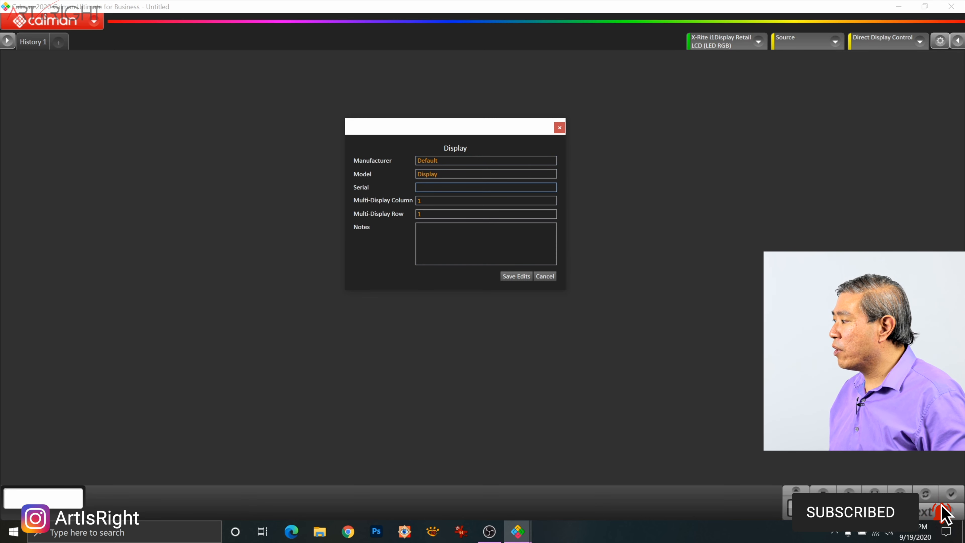
left_click(458, 200)
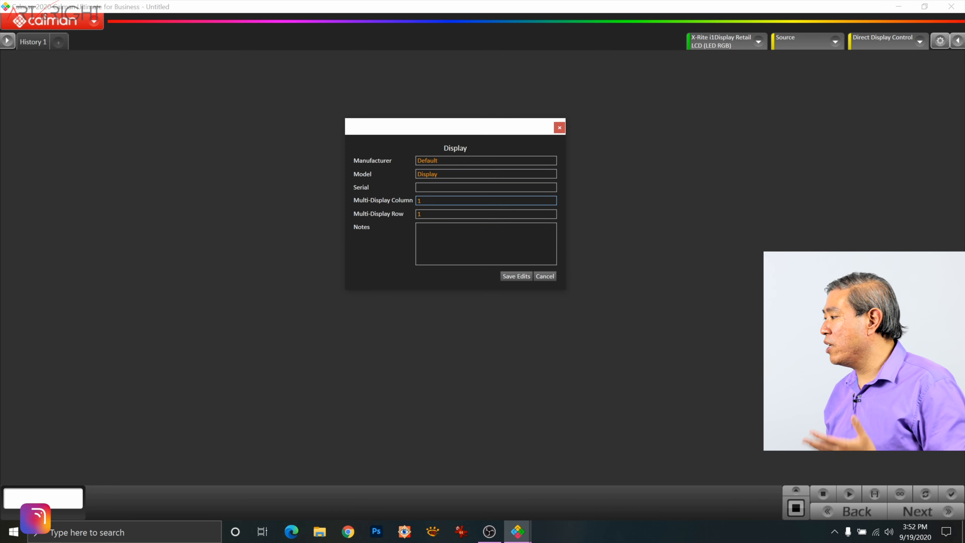
left_click(545, 275)
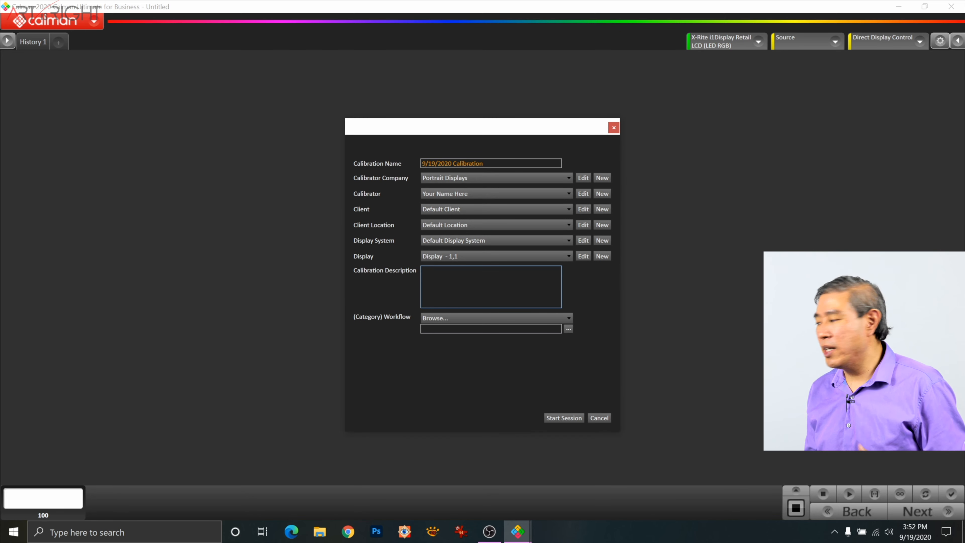
Step: Start the calibration session with the (Introduction) CalMAN Introduction workflow
left_click(521, 312)
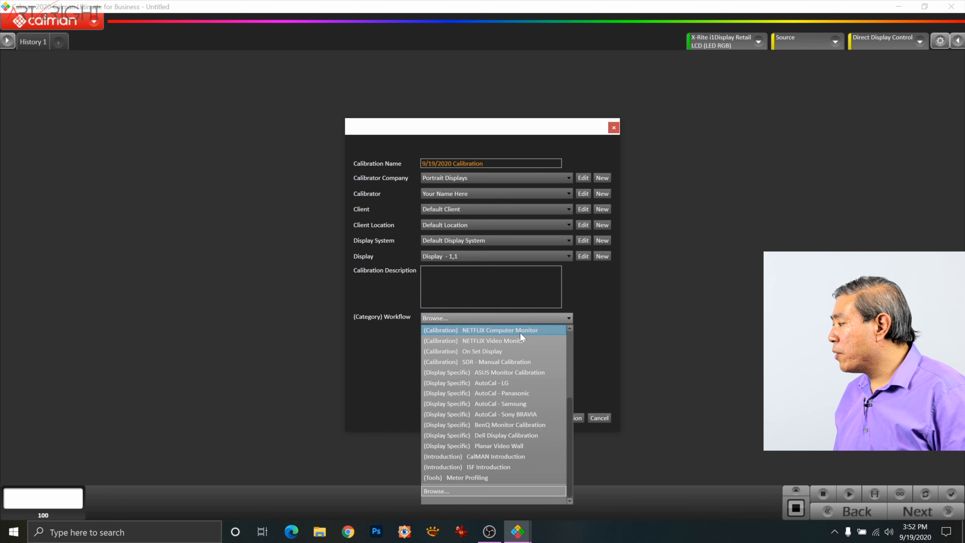
left_click(515, 459)
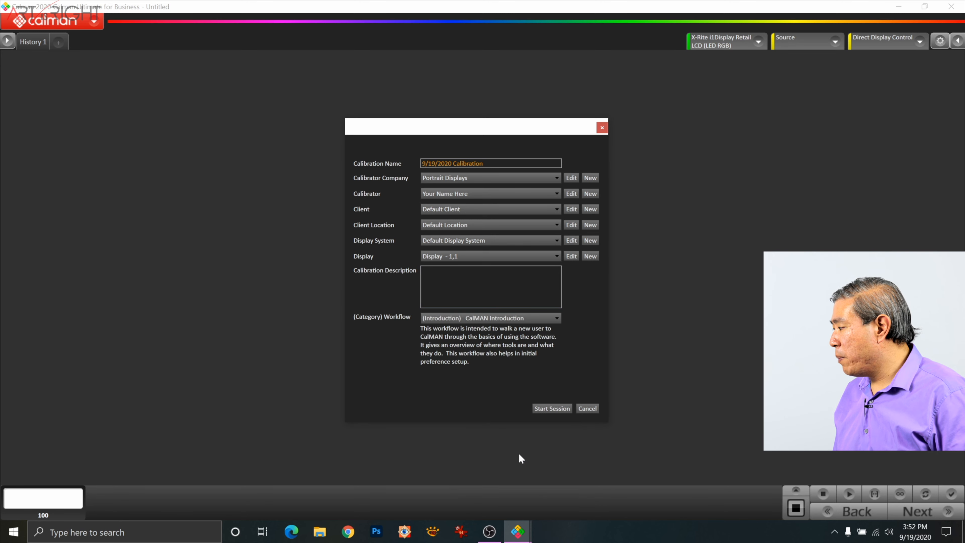
left_click(547, 405)
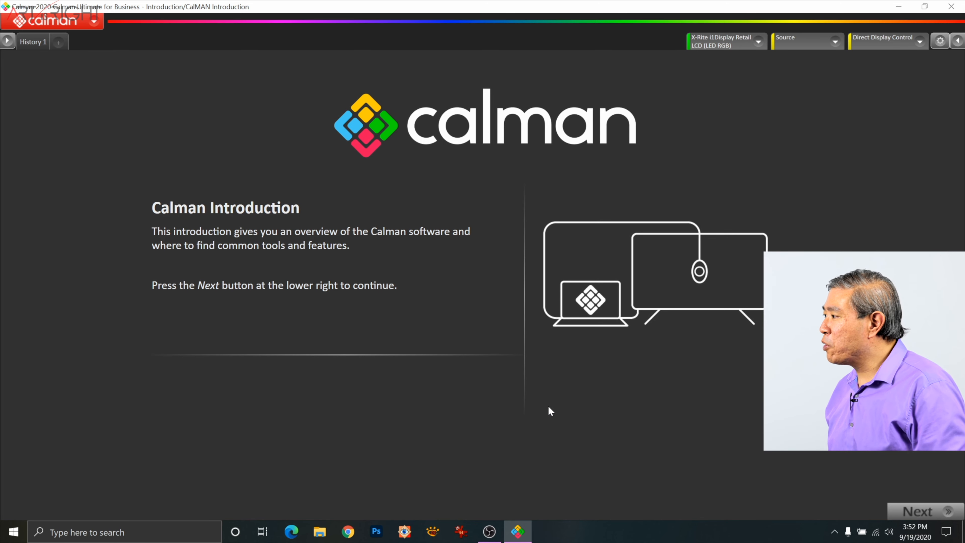
Step: Open the display-specific BenQ Monitor Calibration workflow template and start its calibration
left_click(95, 22)
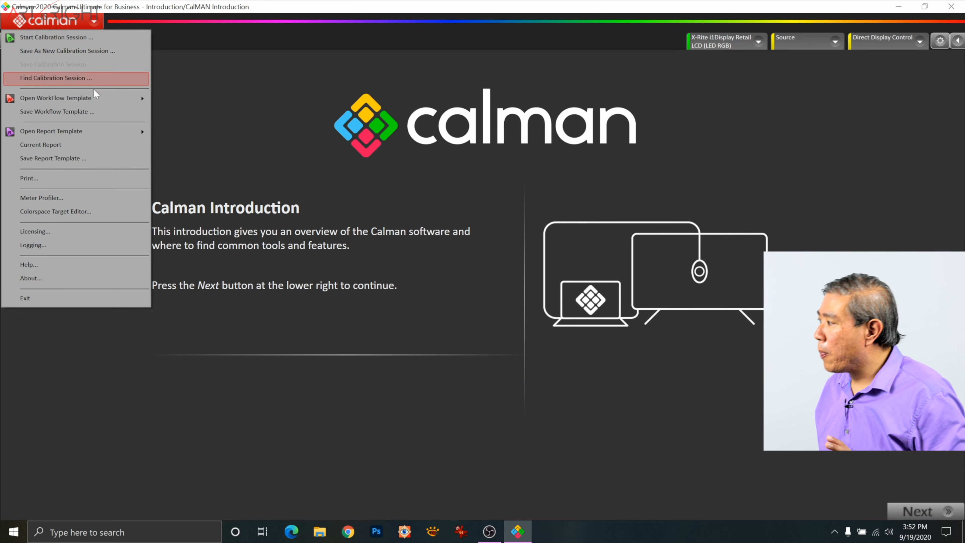
mouse_move(110, 101)
mouse_move(202, 124)
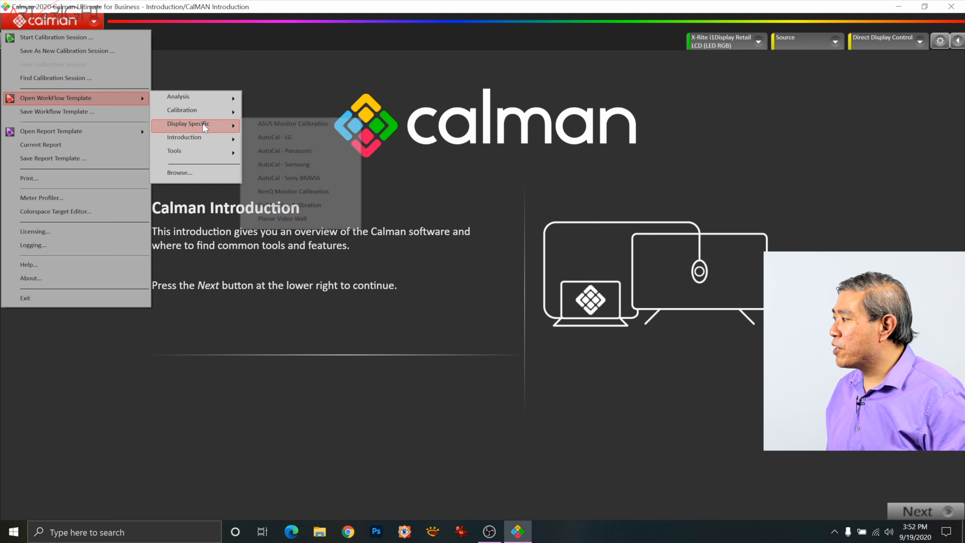
left_click(296, 193)
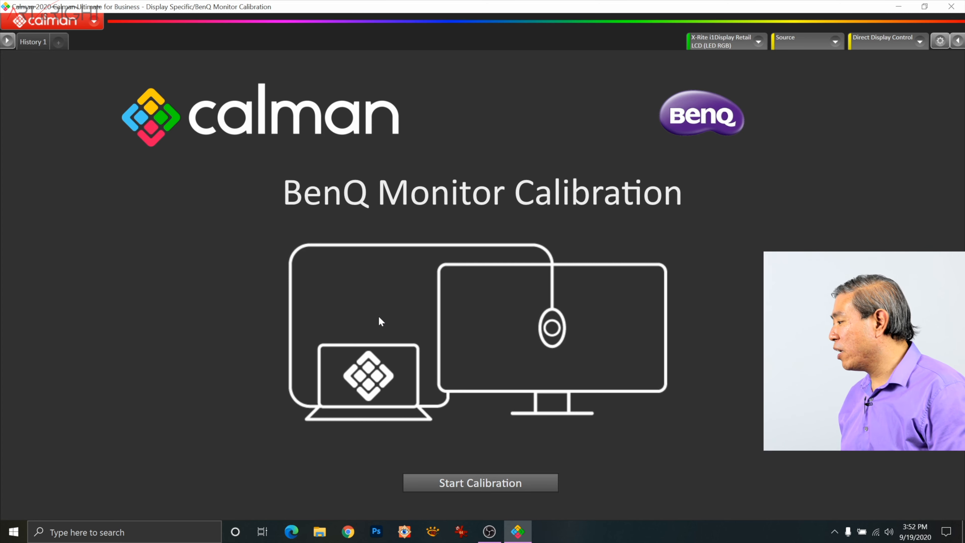
left_click(444, 482)
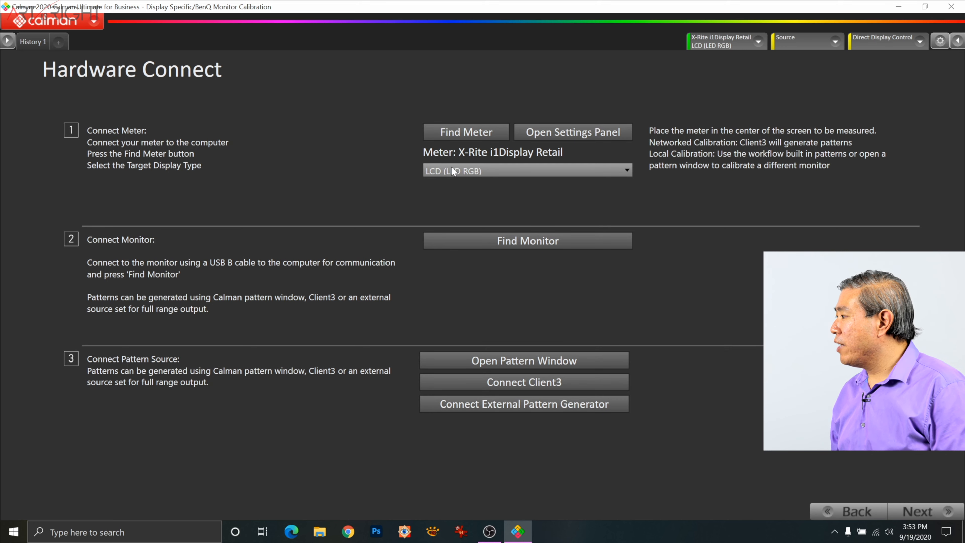
Step: Set the meter's target display type to LCD (LED RGB) and connect the BenQ - PV270/SW270C/SW321C monitor
left_click(454, 174)
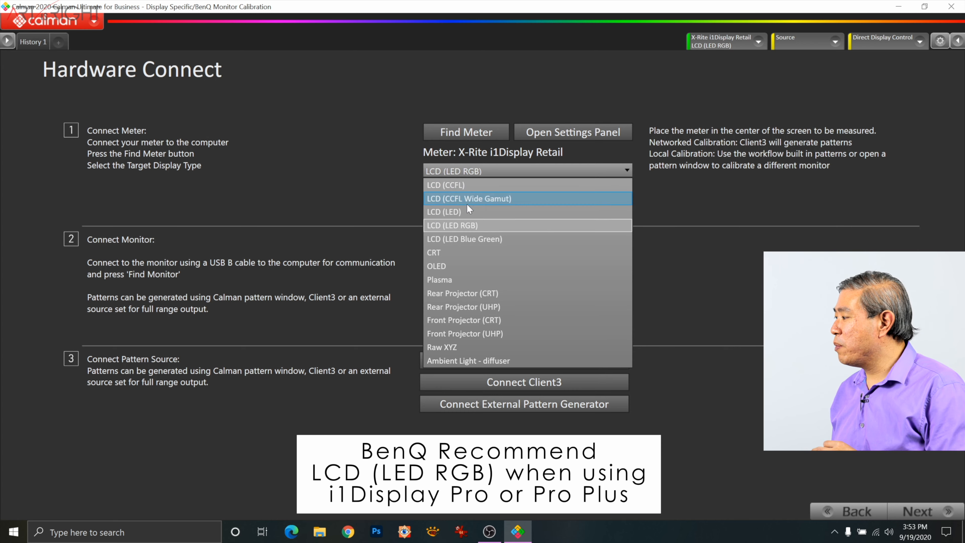
left_click(467, 224)
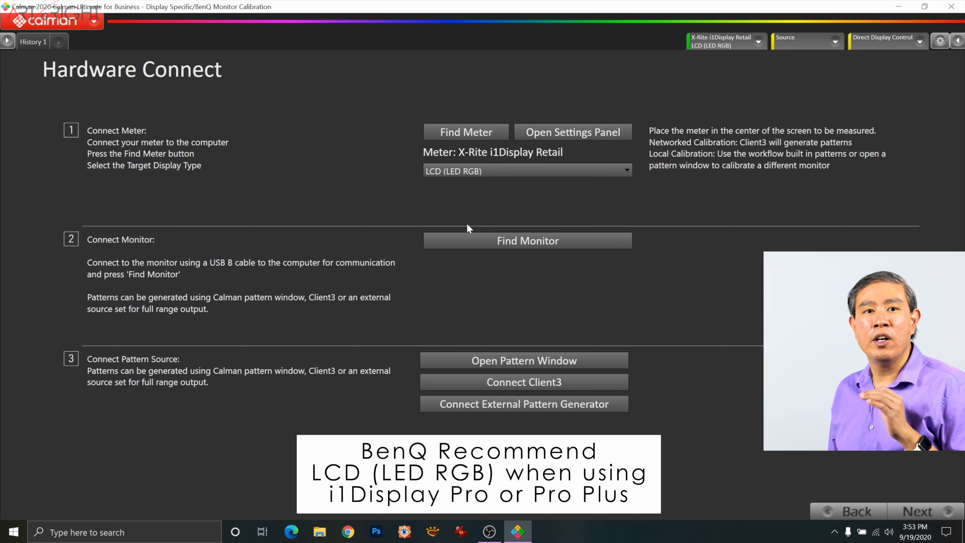
left_click(473, 240)
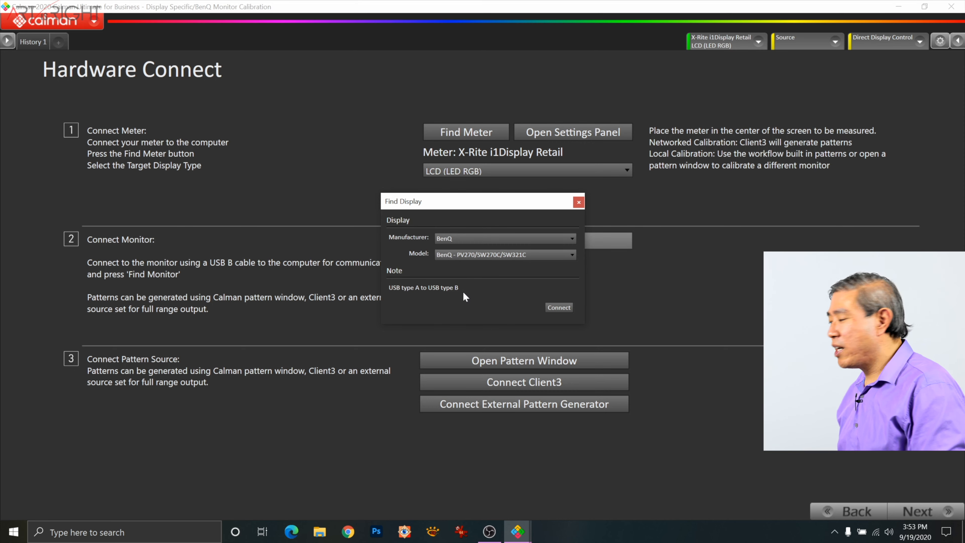
left_click(554, 307)
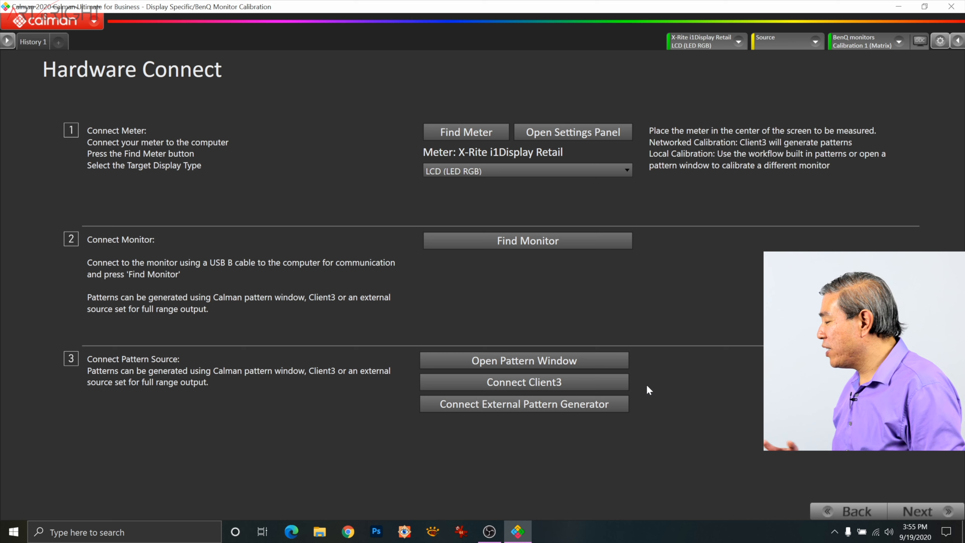
Step: Set the calibration targets to AdobeRGB colorspace and sRGB EOTF, with De ITP as the AutoCal dE formula
left_click(921, 511)
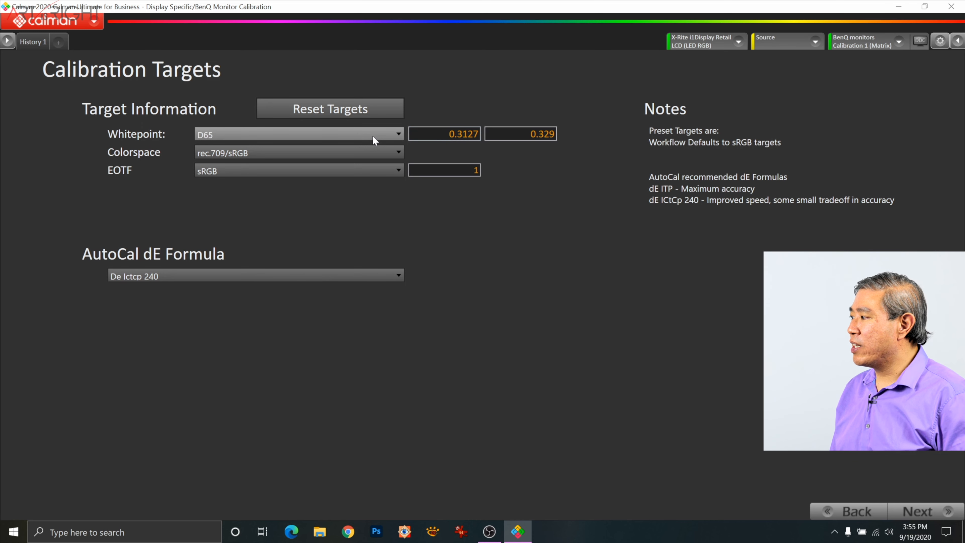
left_click(374, 152)
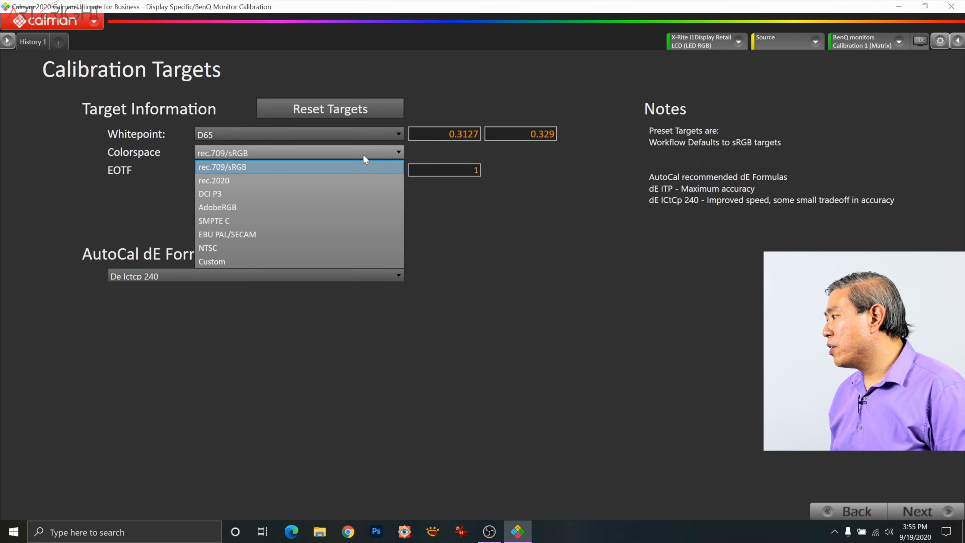
left_click(343, 208)
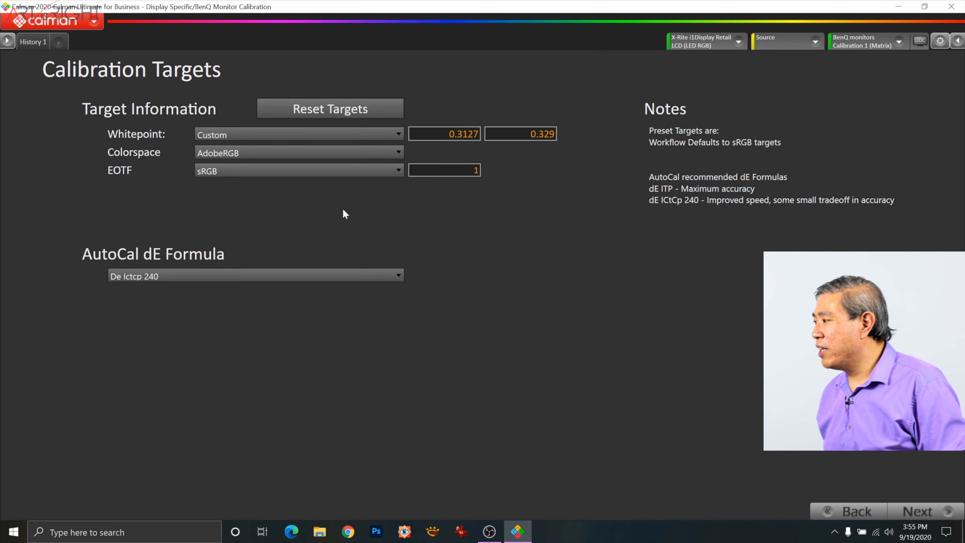
left_click(348, 169)
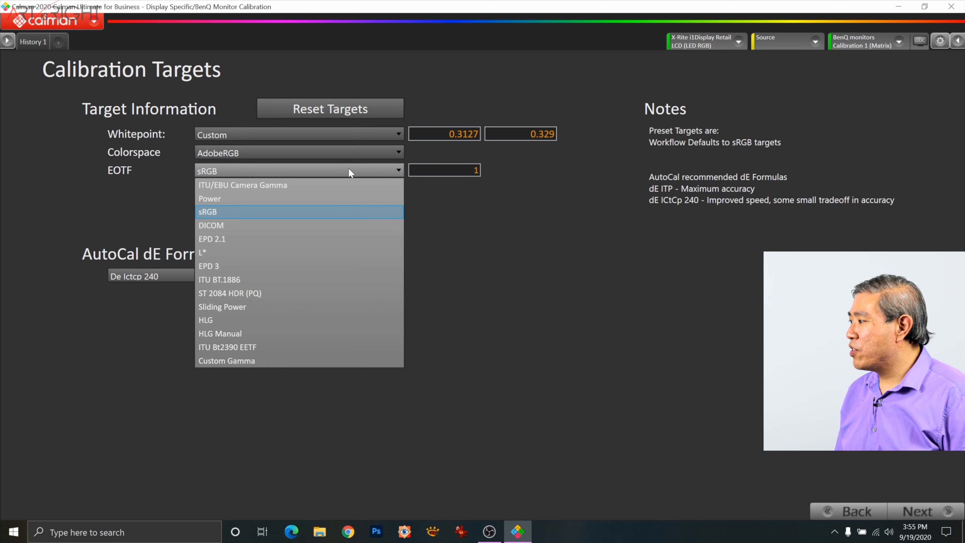
left_click(327, 212)
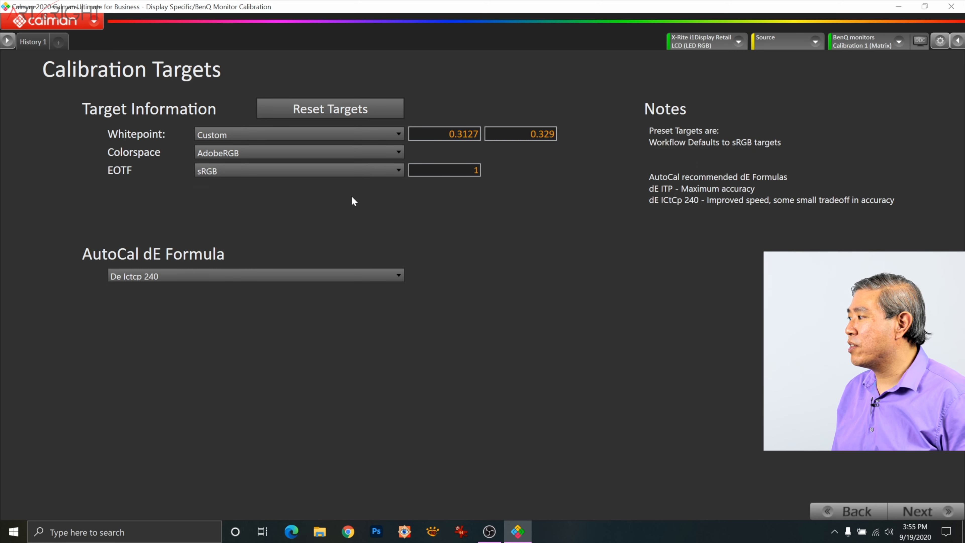
left_click(244, 277)
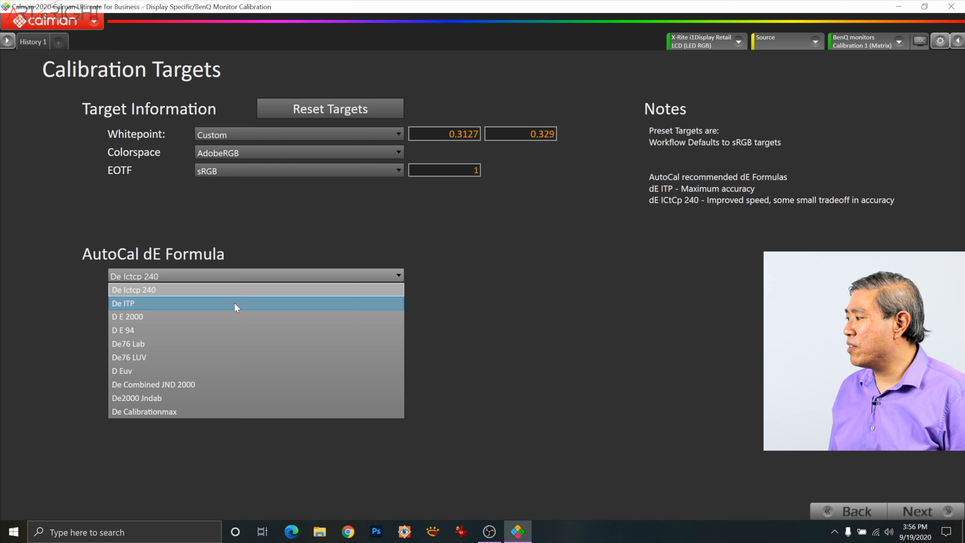
left_click(236, 304)
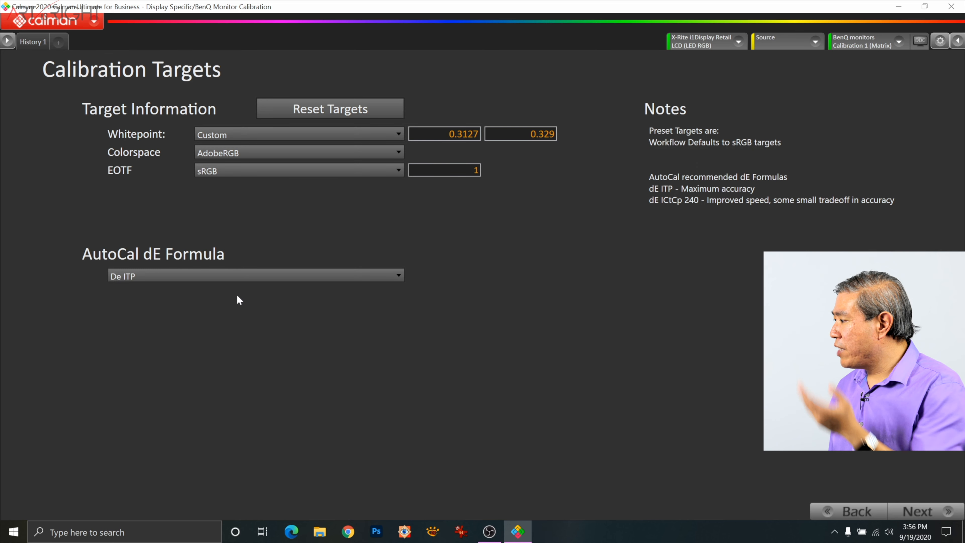
Step: Proceed to the pre-calibration capture and set its grayscale series to 86 Point 3-bit inc 0-255
left_click(924, 509)
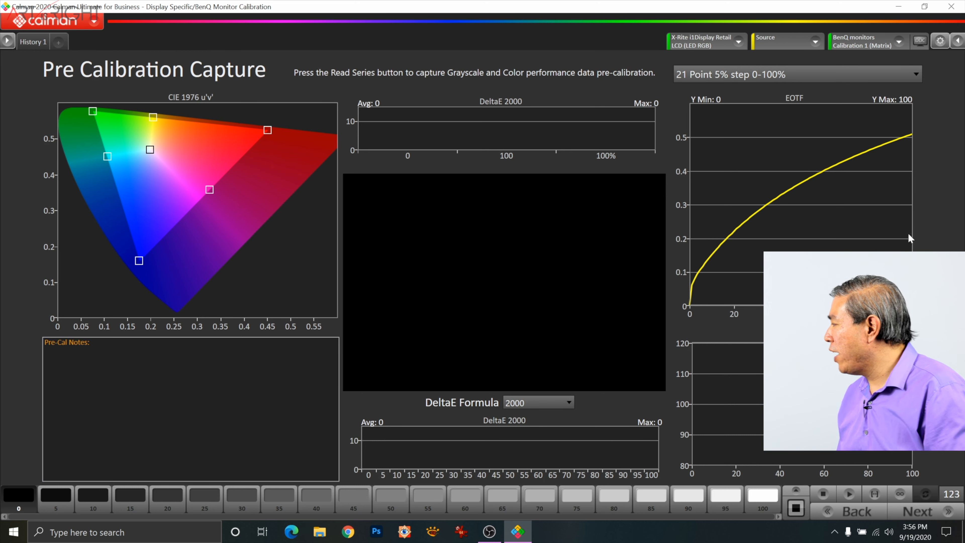
left_click(918, 77)
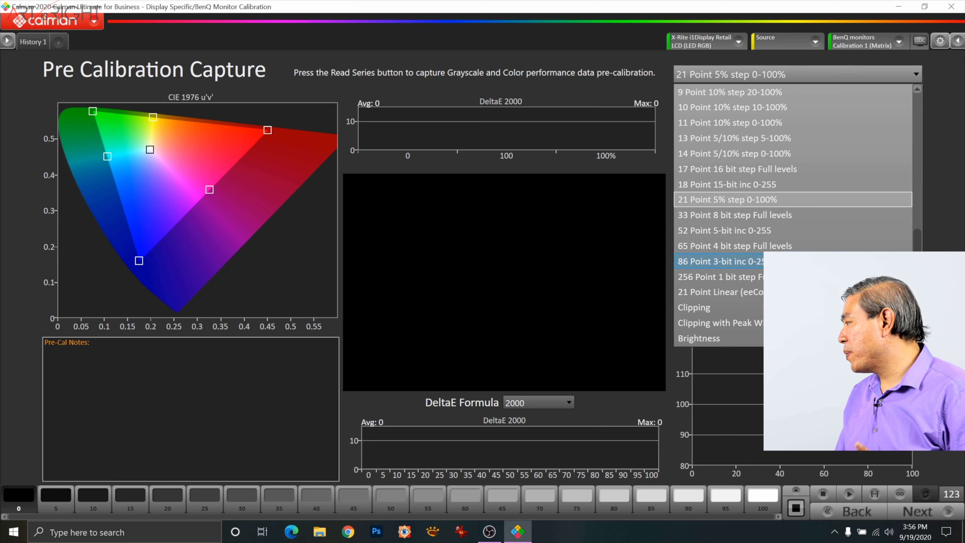
left_click(722, 261)
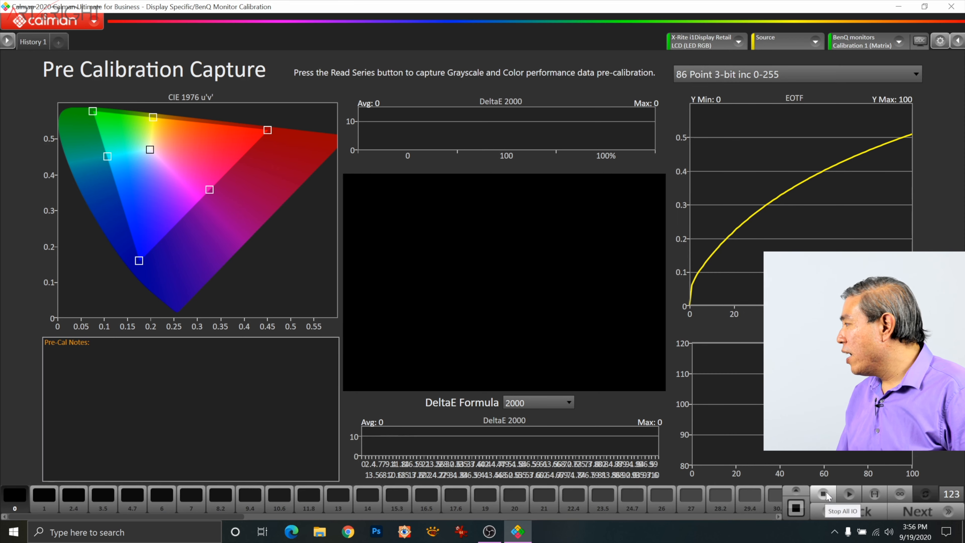
left_click(917, 77)
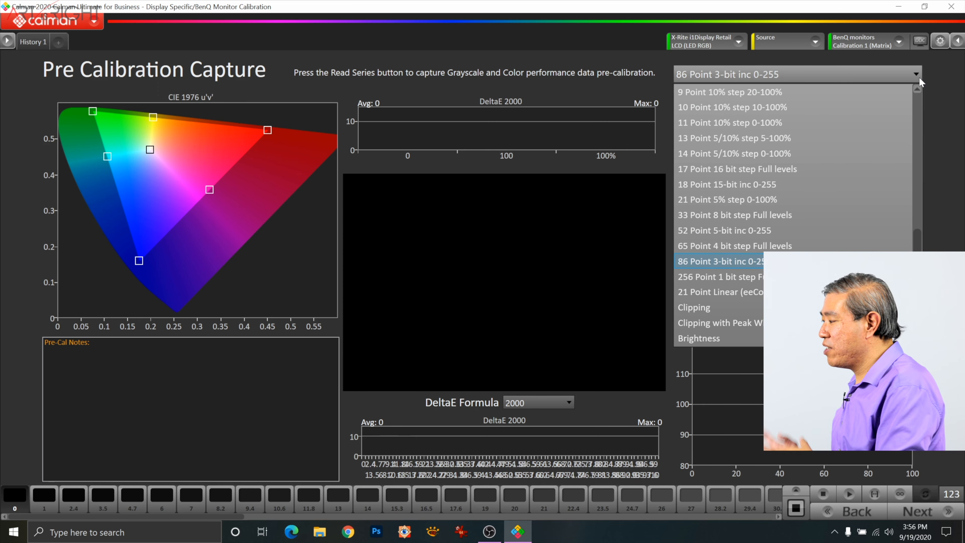
left_click(919, 79)
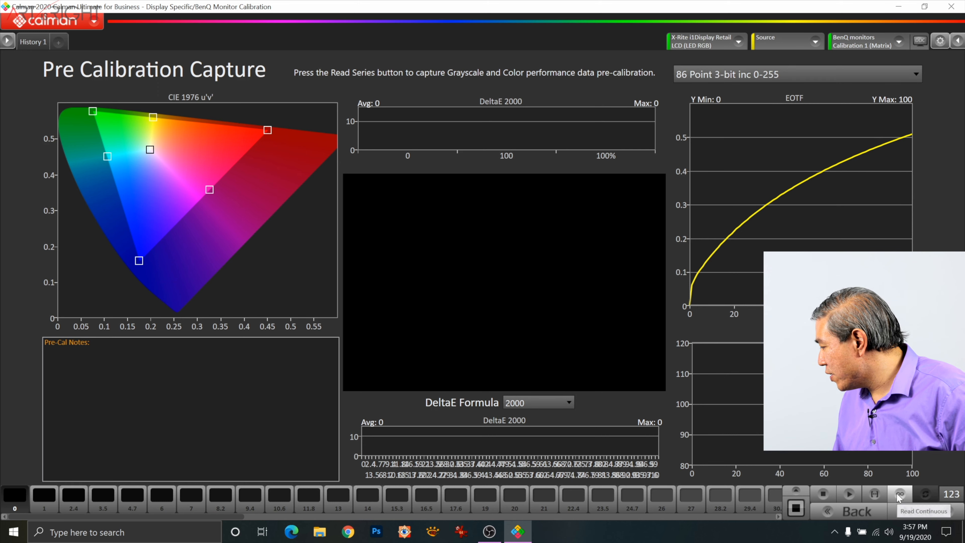
Step: Read the pre-calibration grayscale and color series, and switch the grayscale points to 65 Point 4 bit step Full levels
left_click(875, 495)
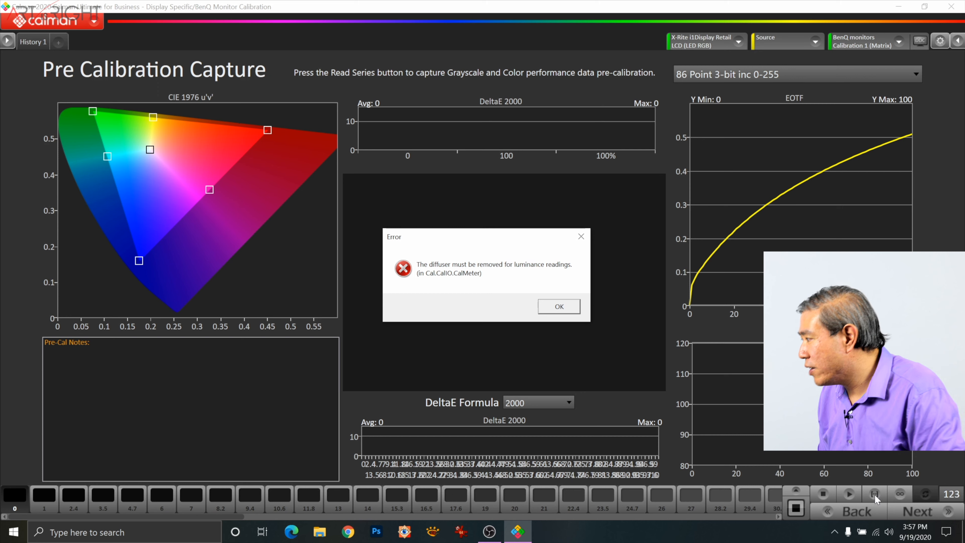
left_click(550, 307)
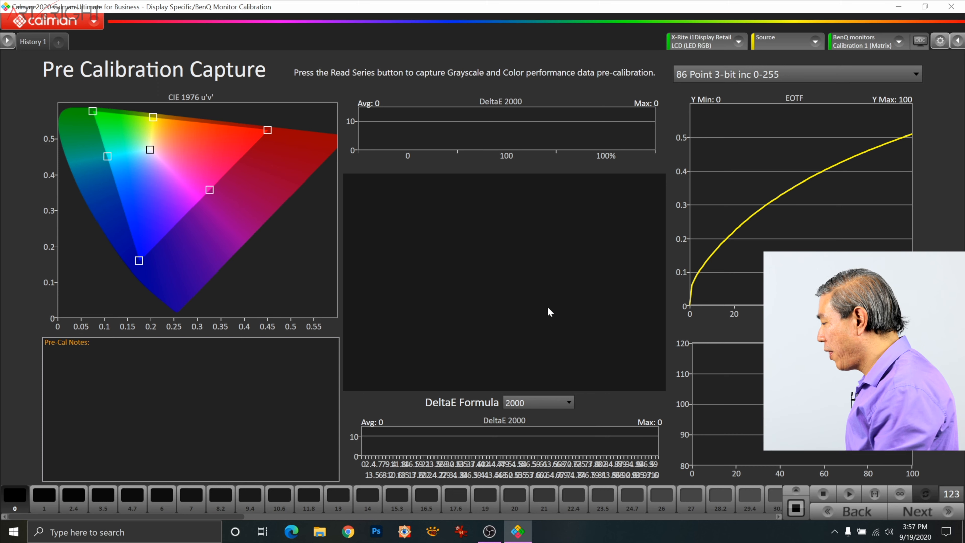
left_click(877, 492)
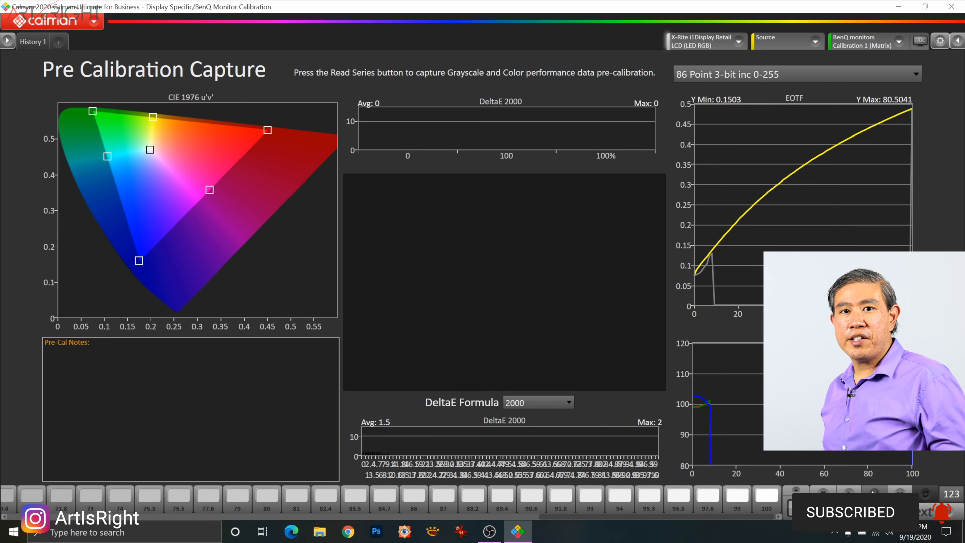
left_click(847, 74)
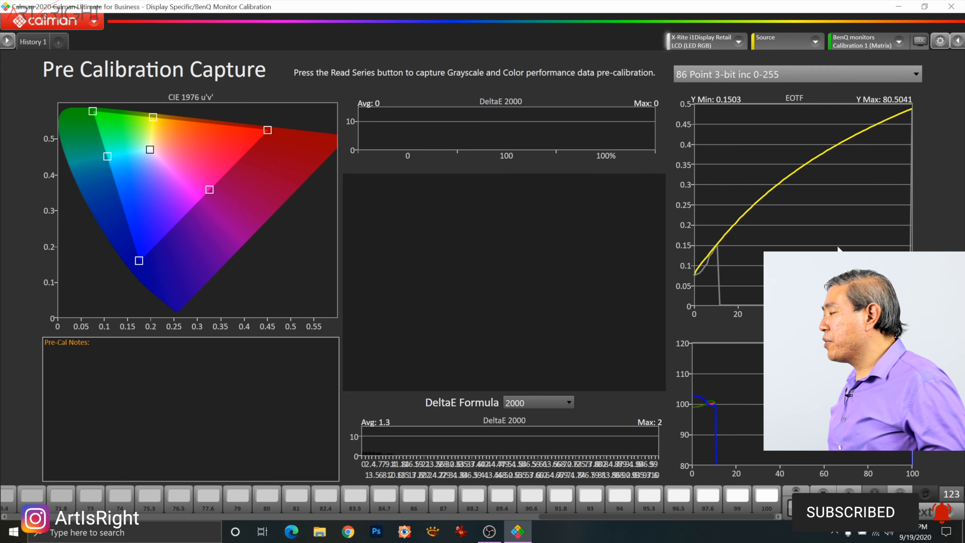
left_click(838, 247)
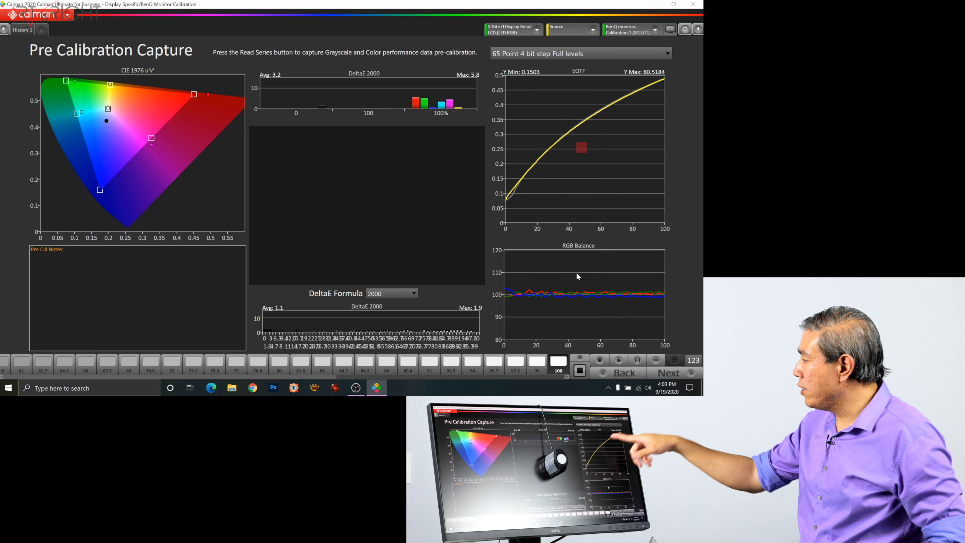
Step: Proceed to mode selection, choose Calibration 1 (3D LUT) and reset that mode
left_click(668, 372)
left_click(152, 86)
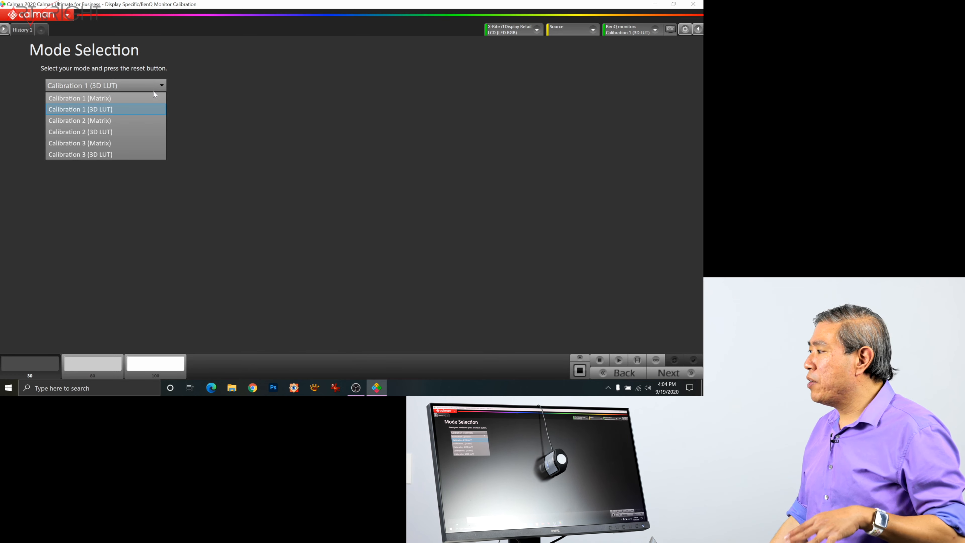
left_click(150, 109)
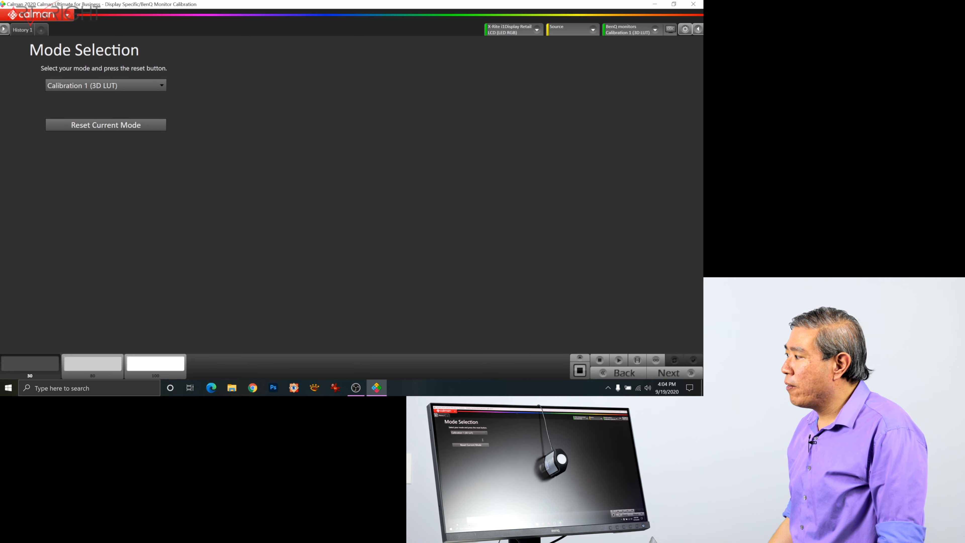
left_click(138, 125)
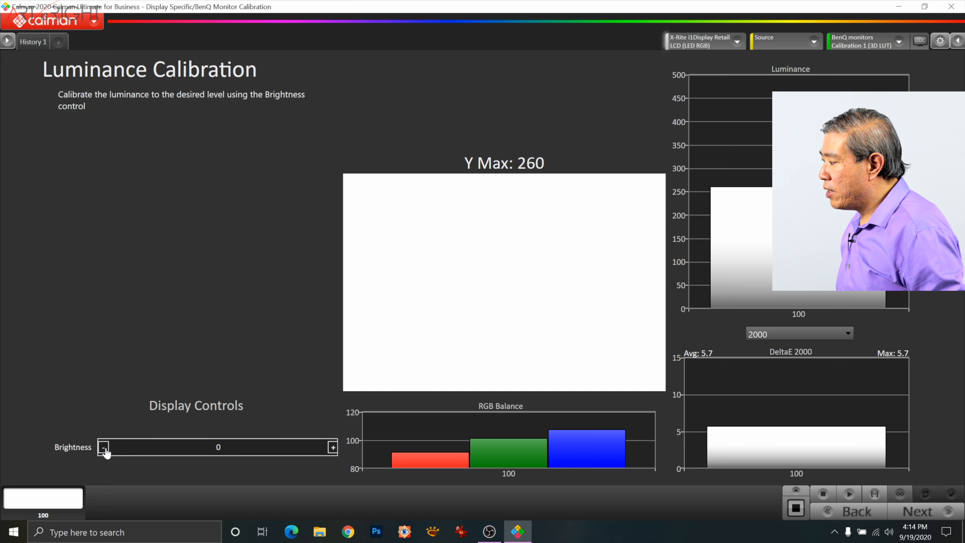
Step: Set the display brightness to 30 for the luminance calibration
left_click(332, 447)
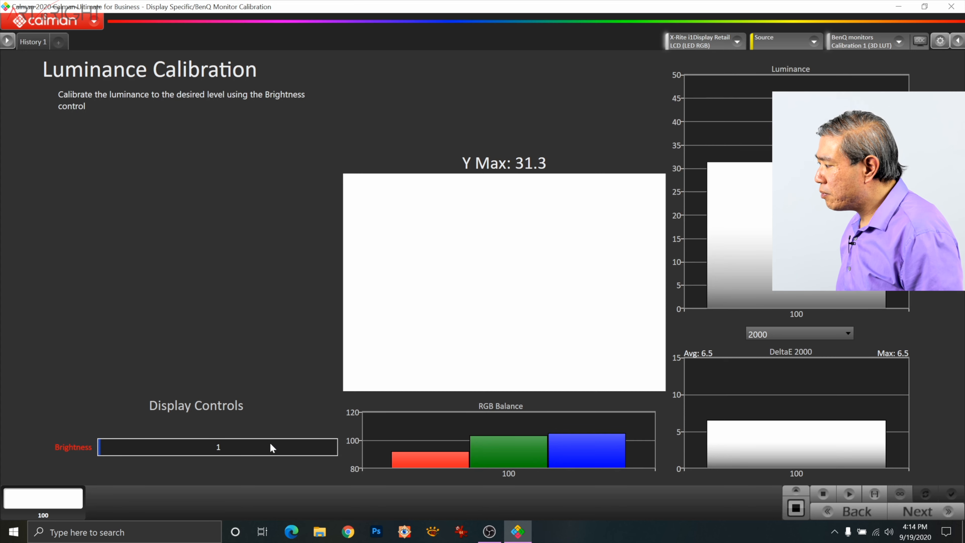
double_click(222, 447)
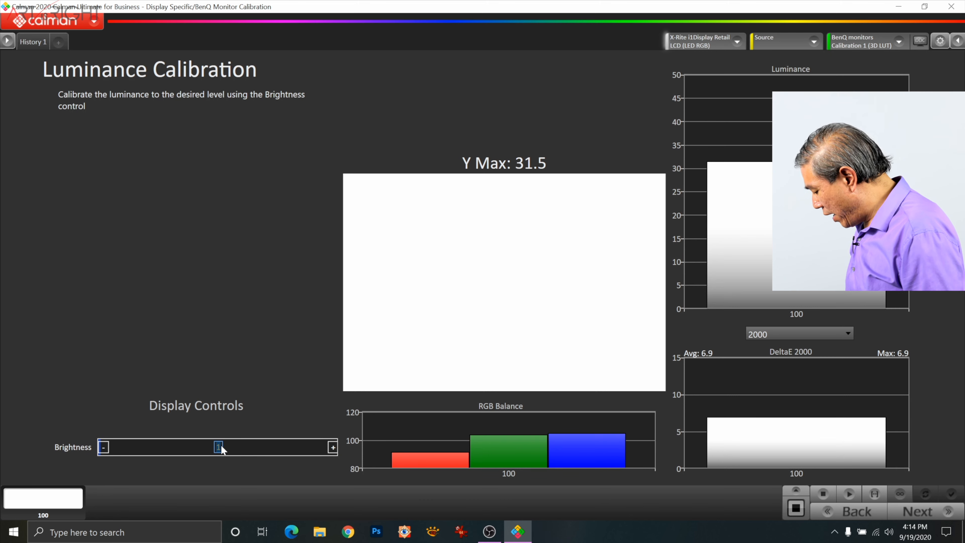
type("39")
key("BackSpace")
type("0")
key("Return")
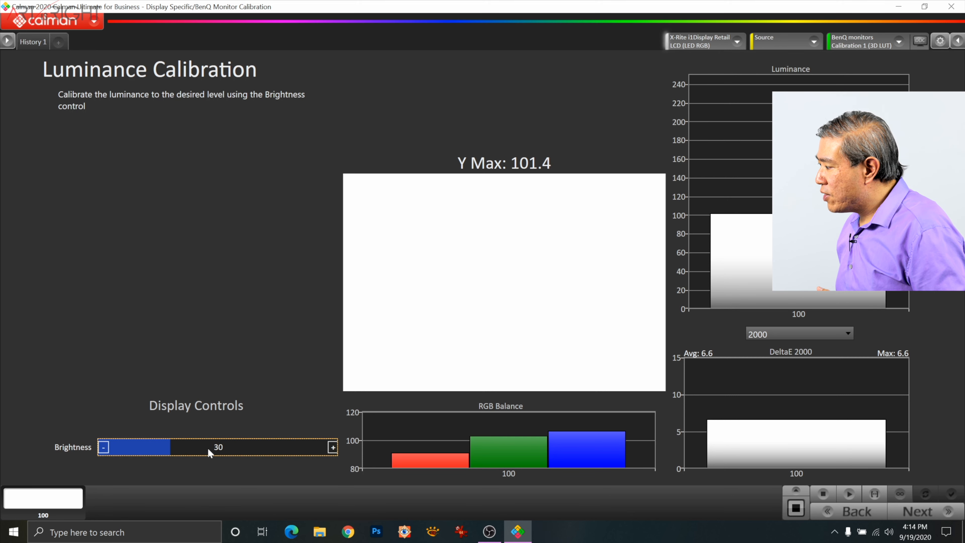
Step: Reduce the display brightness to 27 and then to 22
left_click(223, 447)
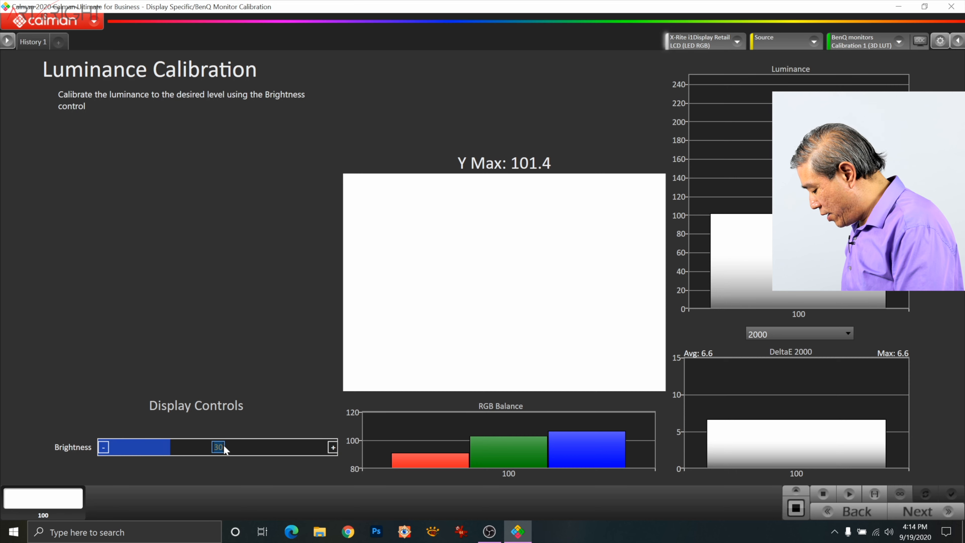
type("27")
key("Return")
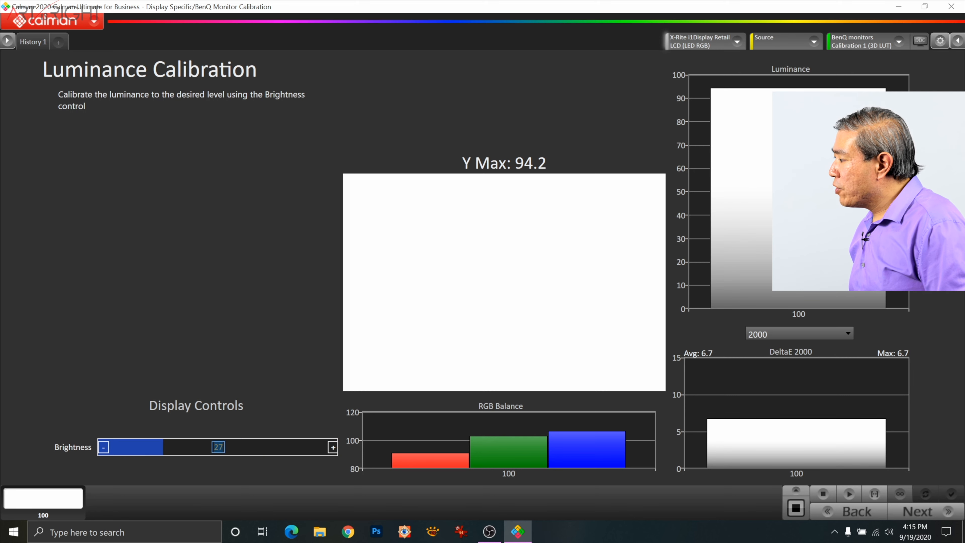
type("22")
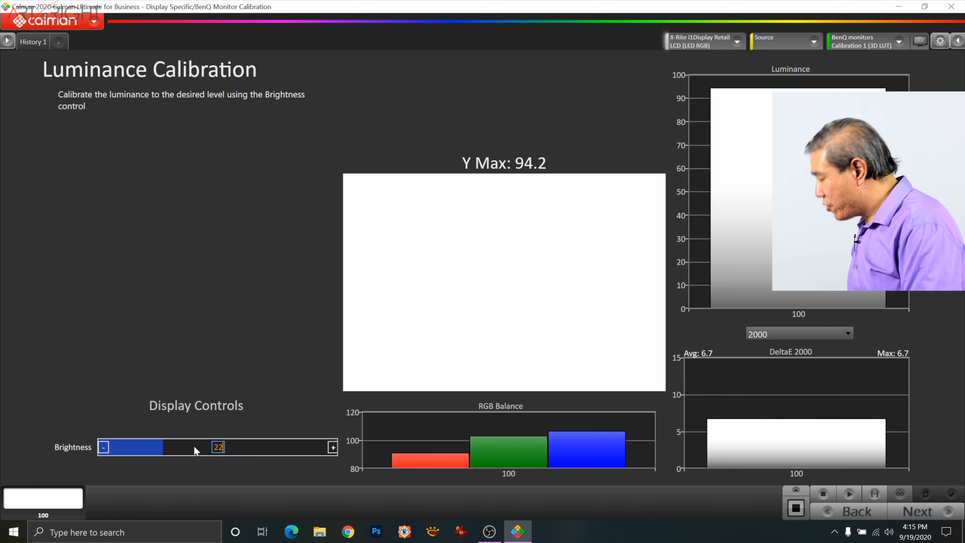
key("Return")
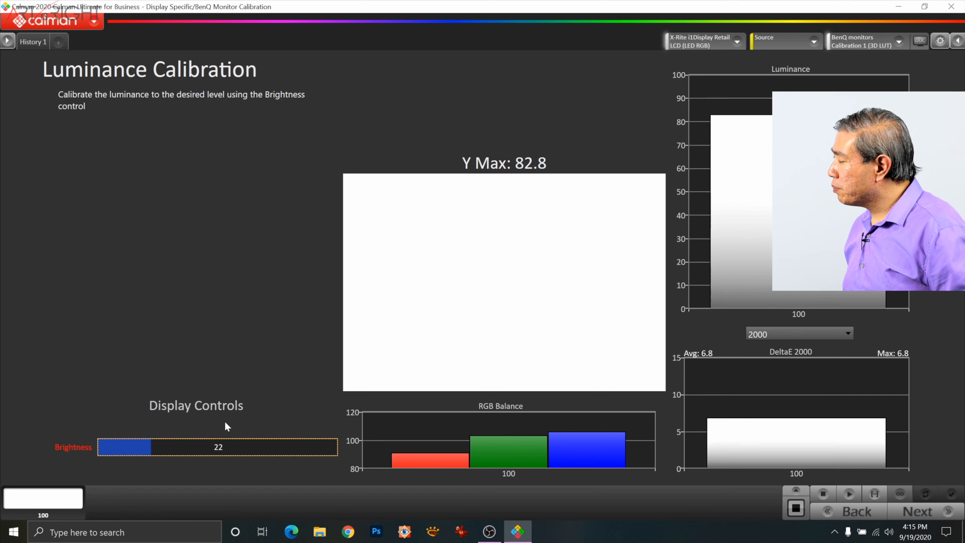
Step: Fine-tune the display brightness downward one unit at a time to 18
left_click(104, 448)
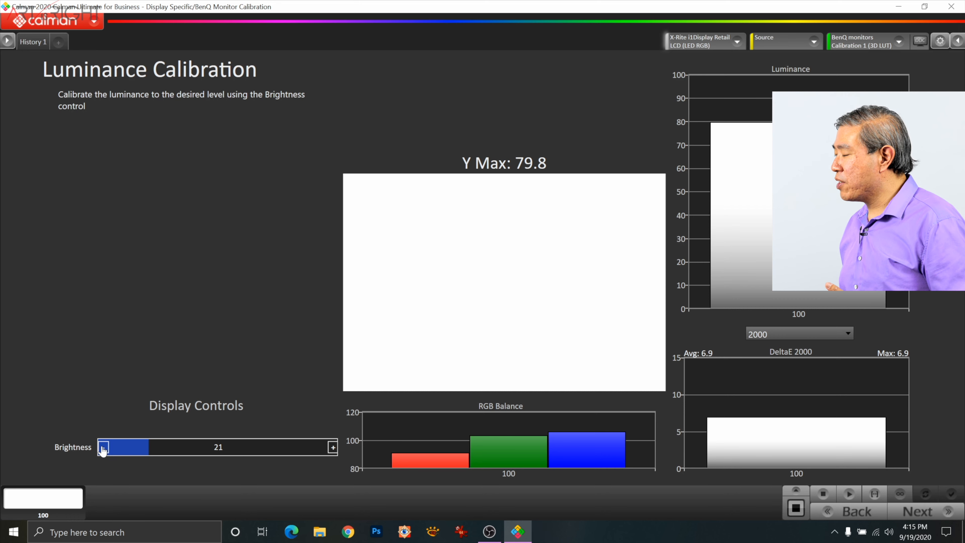
left_click(103, 449)
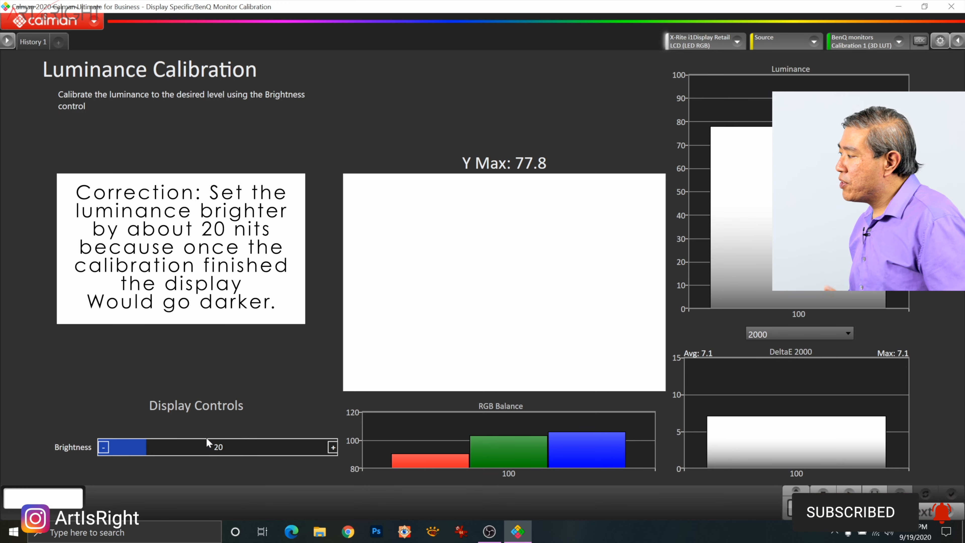
left_click(108, 449)
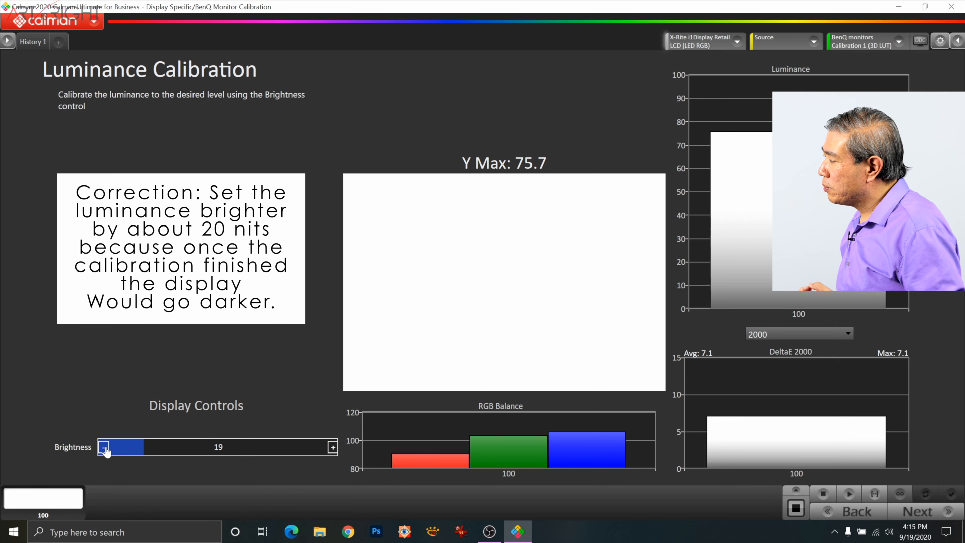
left_click(104, 447)
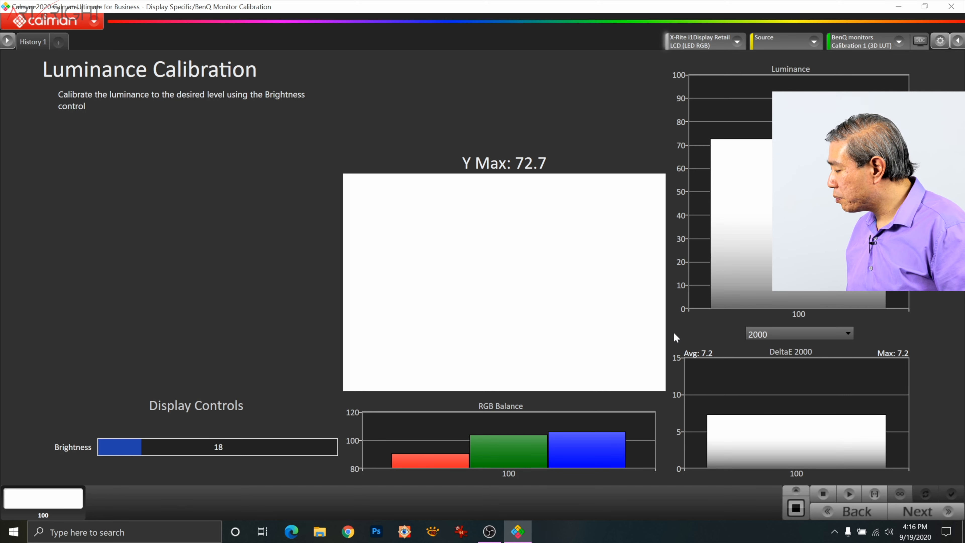
Step: Proceed to the AutoCal stage and start the 1D-only AutoCal with 17 - Full levels as the active grayscale points
left_click(941, 511)
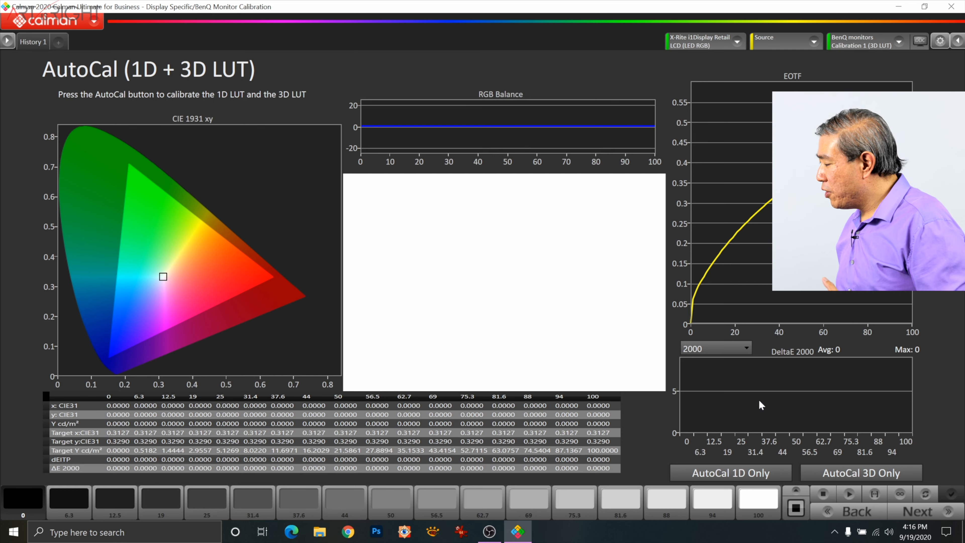
left_click(775, 469)
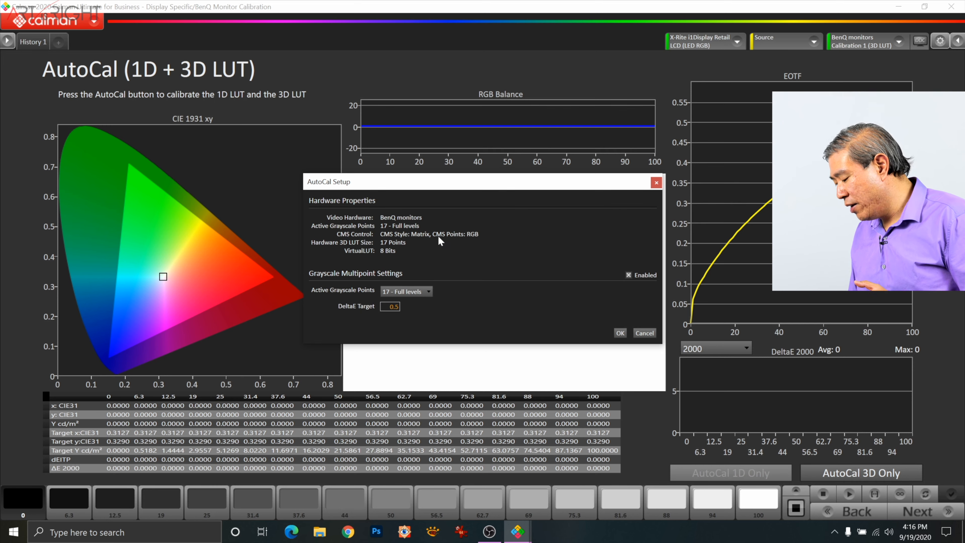
left_click(426, 290)
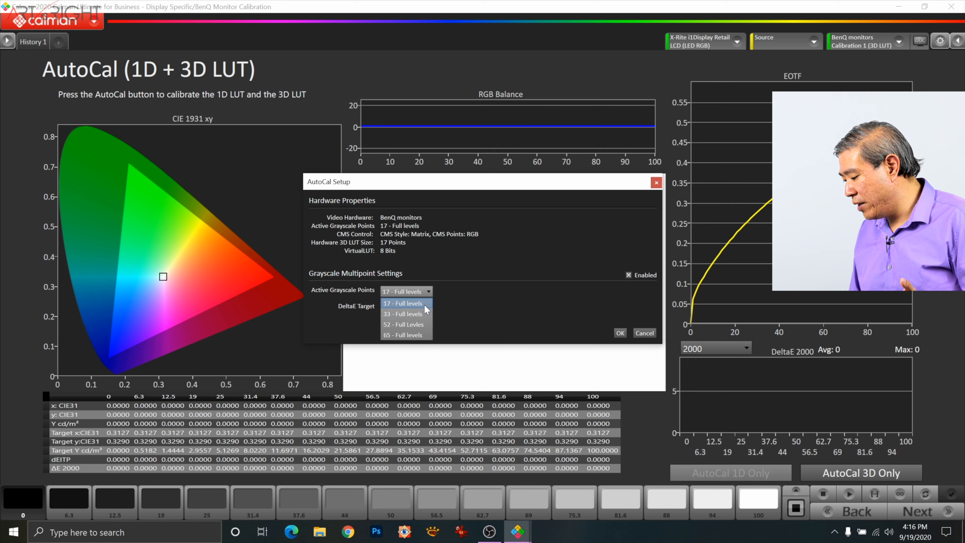
left_click(424, 304)
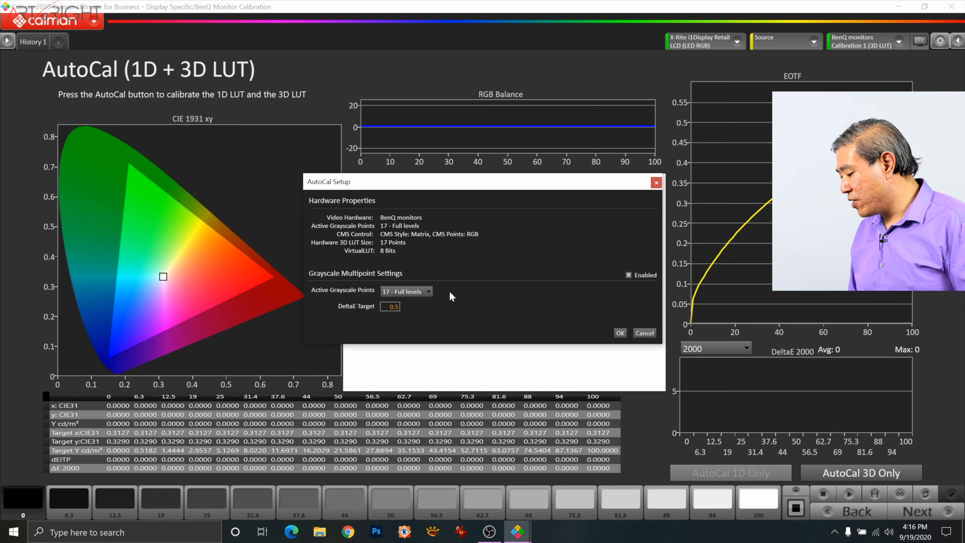
left_click(619, 333)
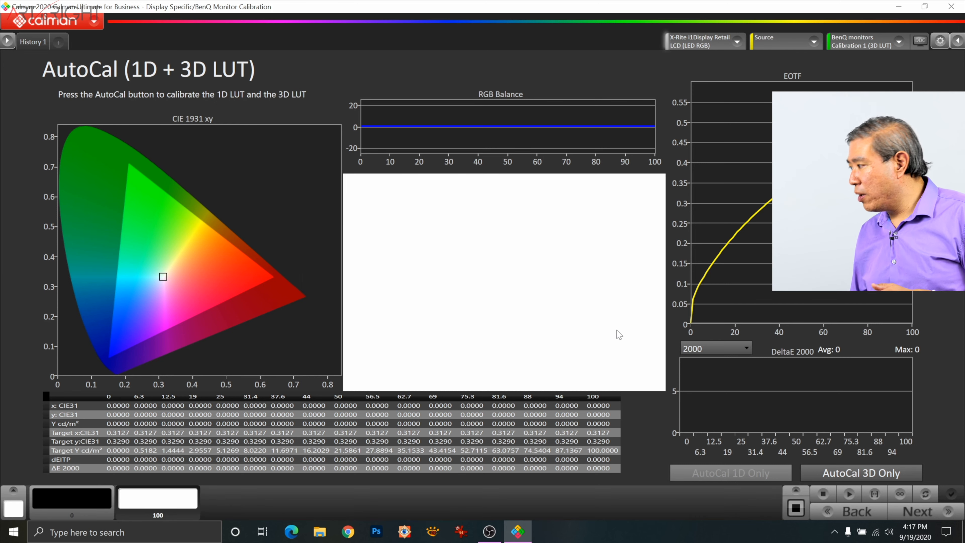